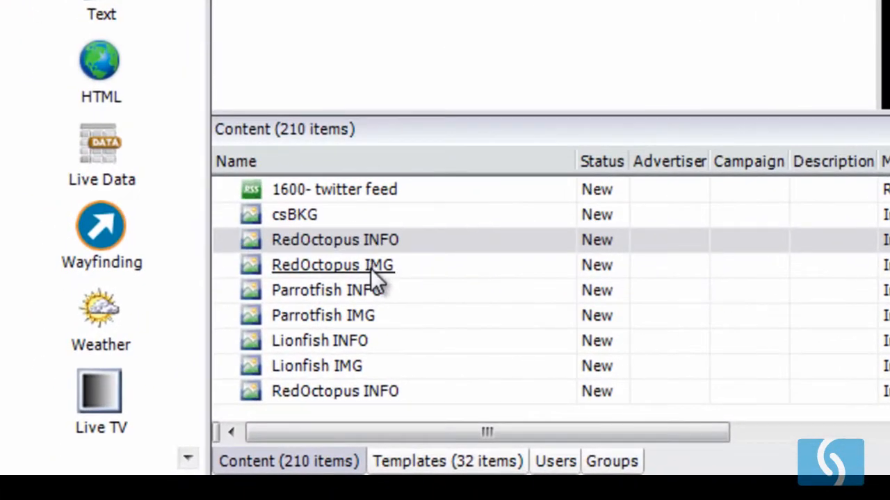
# Add RedOctopus IMG, Lionfish IMG and Parrotfish IMG, in that order, to the Image region of the SeaLife template.
pyautogui.click(351, 269)
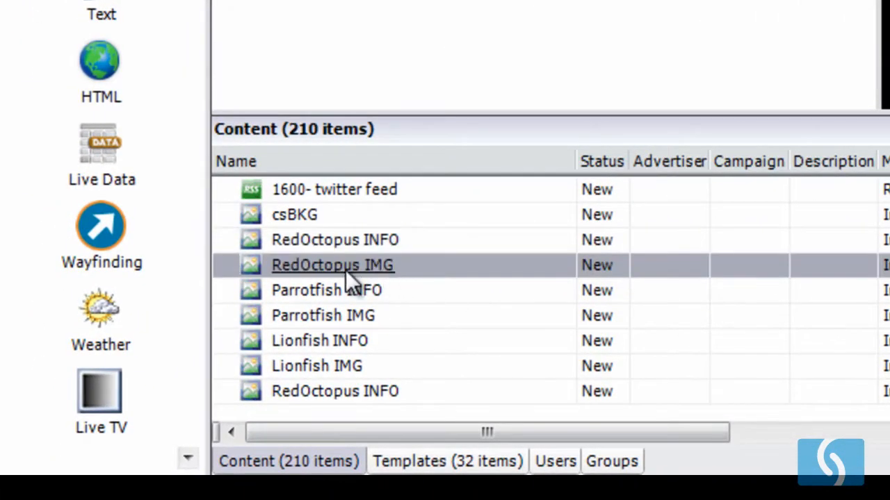
pyautogui.moveTo(345, 270); pyautogui.dragTo(433, 0)
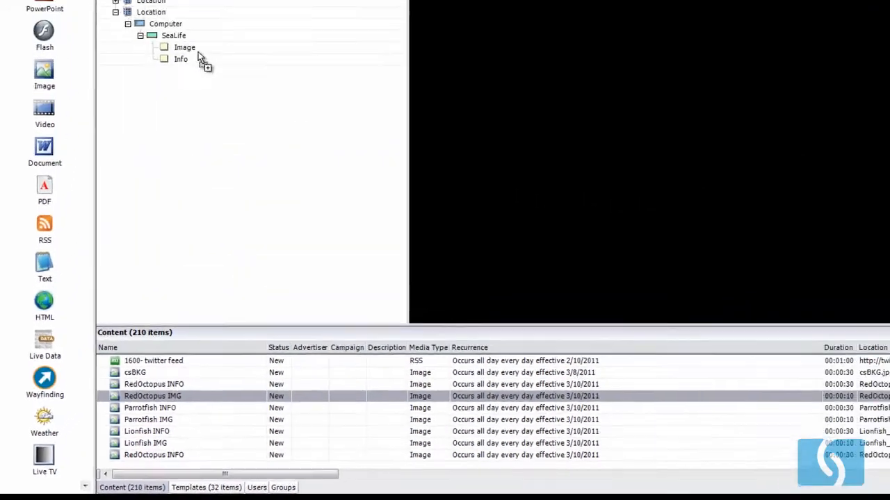
pyautogui.moveTo(198, 52); pyautogui.dragTo(187, 61)
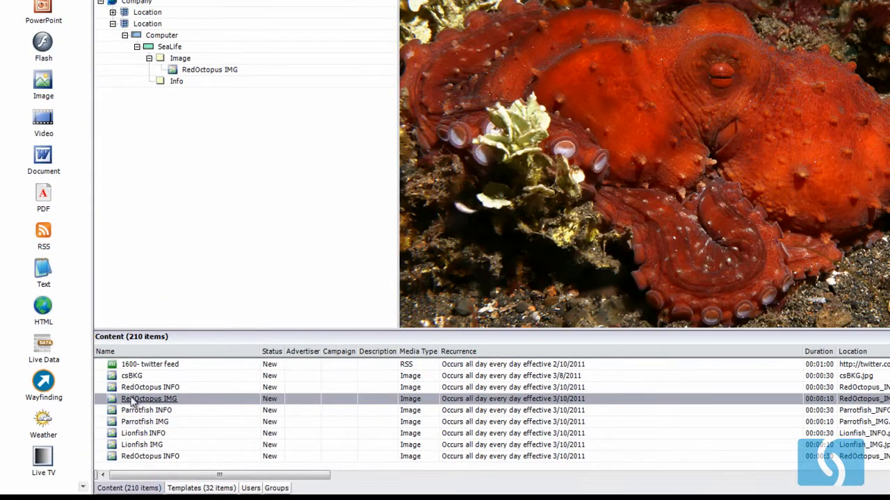
pyautogui.moveTo(146, 424); pyautogui.dragTo(200, 83)
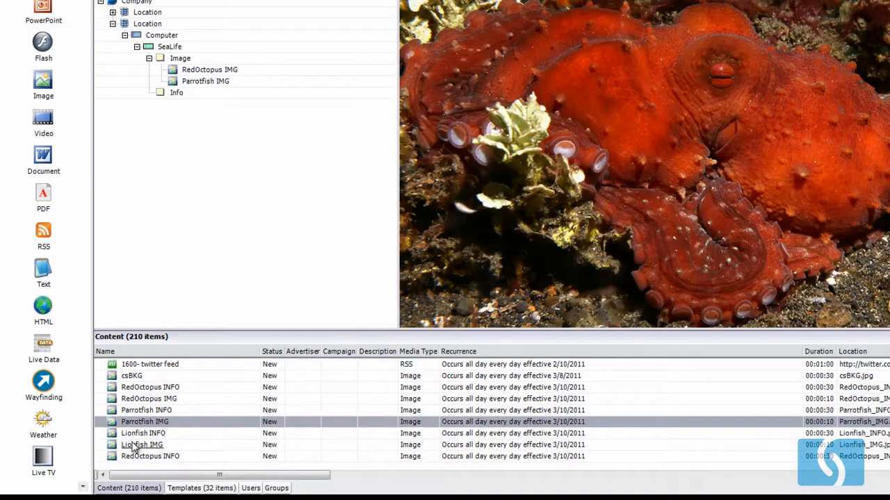
pyautogui.moveTo(136, 445); pyautogui.dragTo(214, 80)
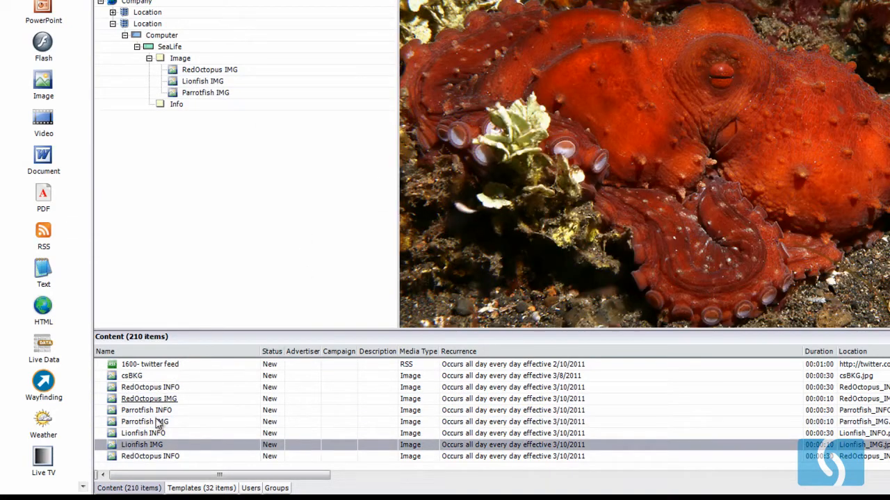
# Add RedOctopus INFO, Lionfish INFO and Parrotfish INFO from the content list to the Info region of the SeaLife template.
pyautogui.click(141, 459)
pyautogui.moveTo(139, 460); pyautogui.dragTo(183, 139)
pyautogui.moveTo(156, 432); pyautogui.dragTo(204, 127)
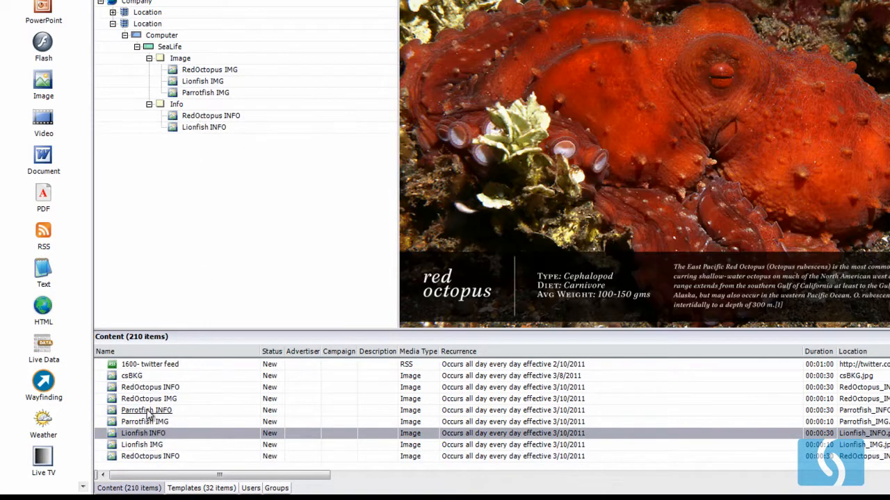
pyautogui.moveTo(148, 415); pyautogui.dragTo(215, 134)
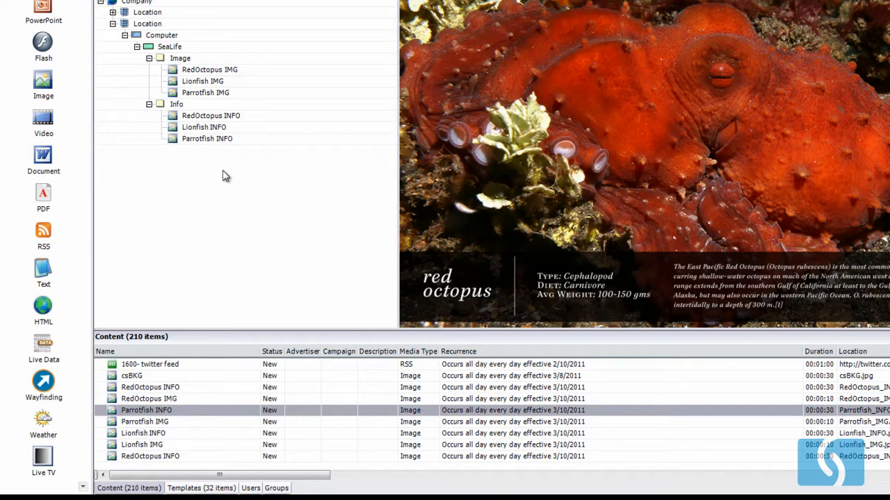
# Reorder the Info region's content to Parrotfish INFO, Lionfish INFO, RedOctopus INFO.
pyautogui.click(207, 138)
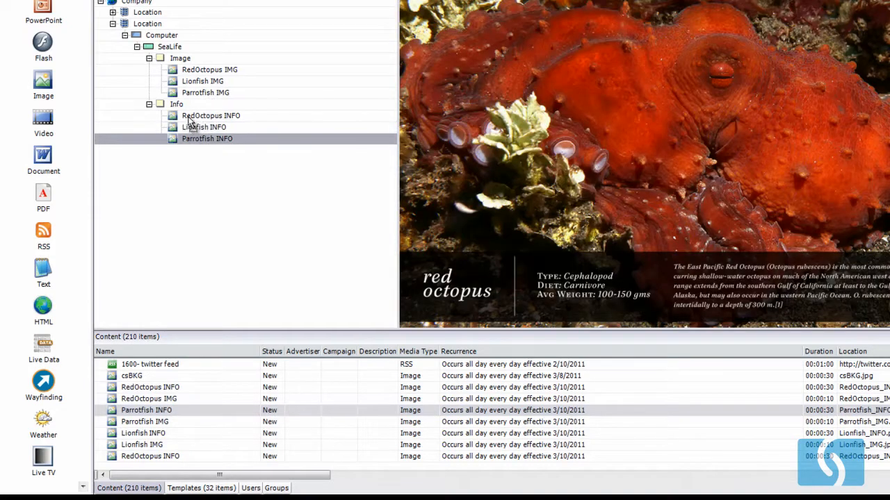
pyautogui.moveTo(191, 121); pyautogui.dragTo(199, 117)
pyautogui.click(205, 127)
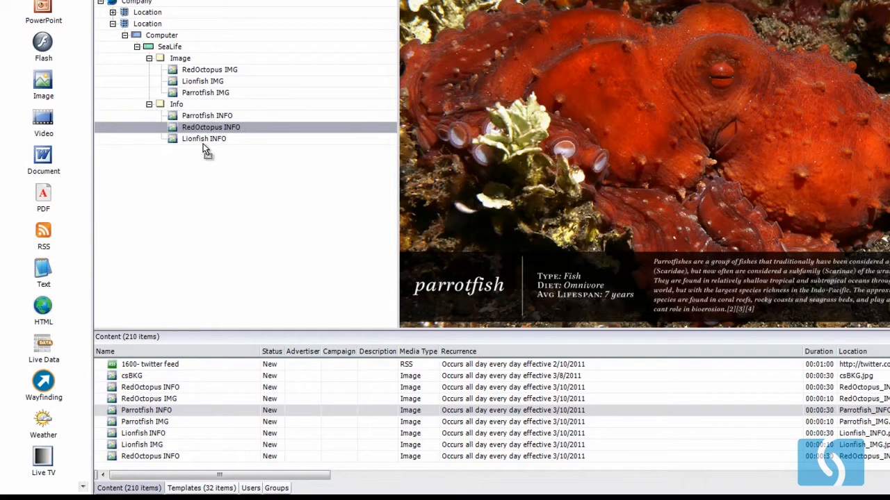
pyautogui.moveTo(206, 152); pyautogui.dragTo(205, 149)
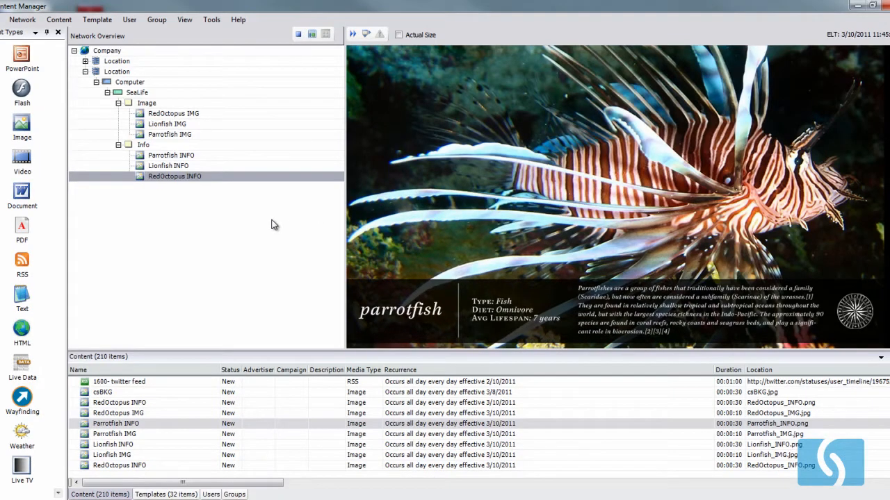
# Delete the existing all-day, every-day recurrence of Parrotfish INFO in the Info region.
pyautogui.click(162, 158)
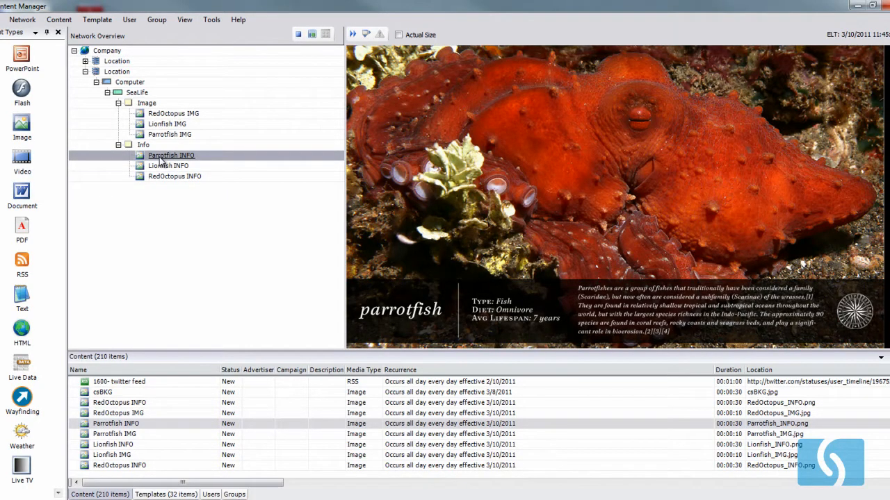
pyautogui.rightClick(167, 159)
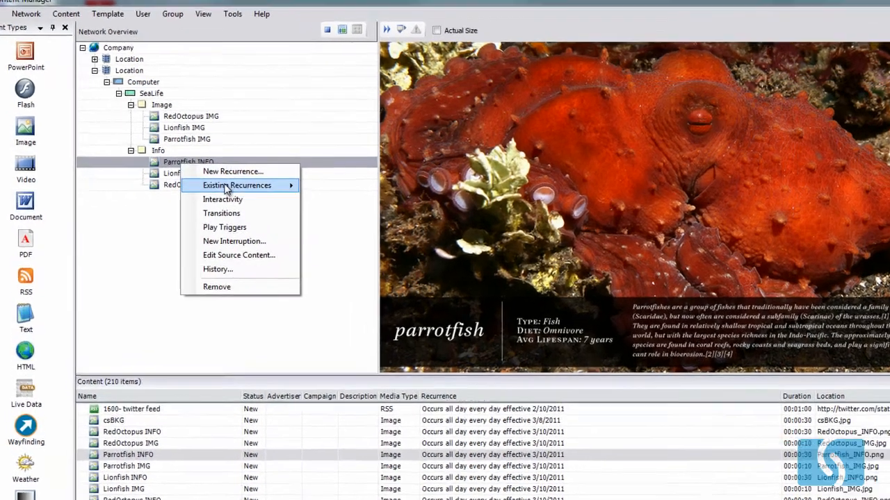
pyautogui.moveTo(212, 177)
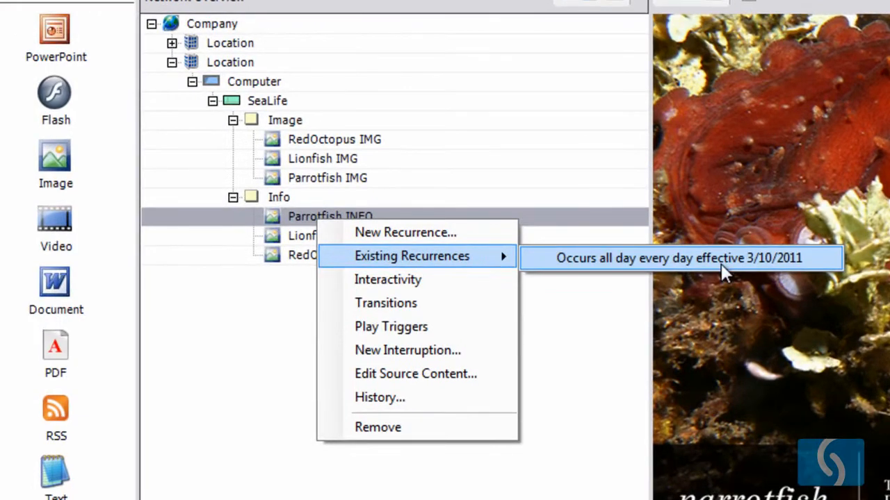
pyautogui.click(720, 263)
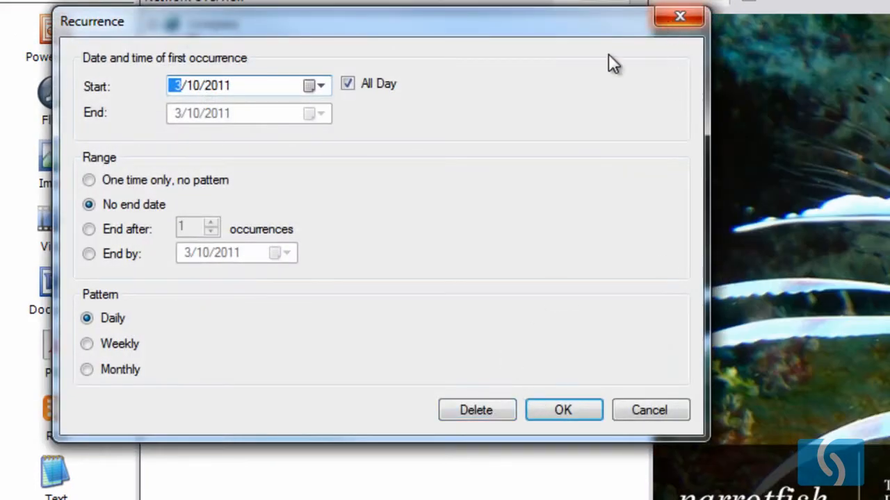
pyautogui.click(476, 410)
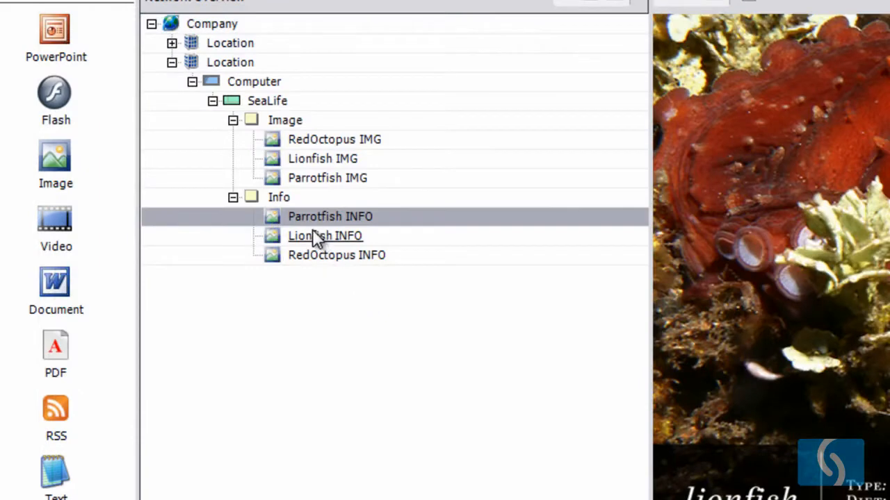
# Delete the existing all-day, every-day recurrence of Lionfish INFO in the Info region.
pyautogui.click(311, 233)
pyautogui.rightClick(303, 239)
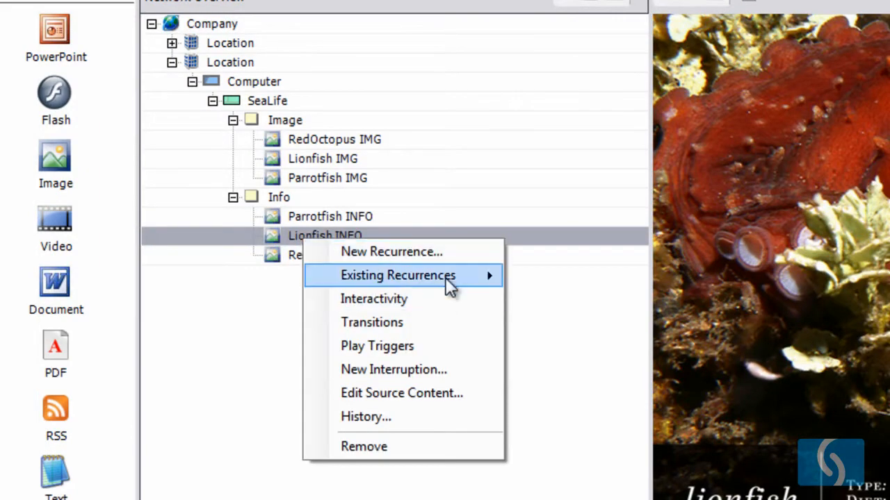
pyautogui.moveTo(478, 278)
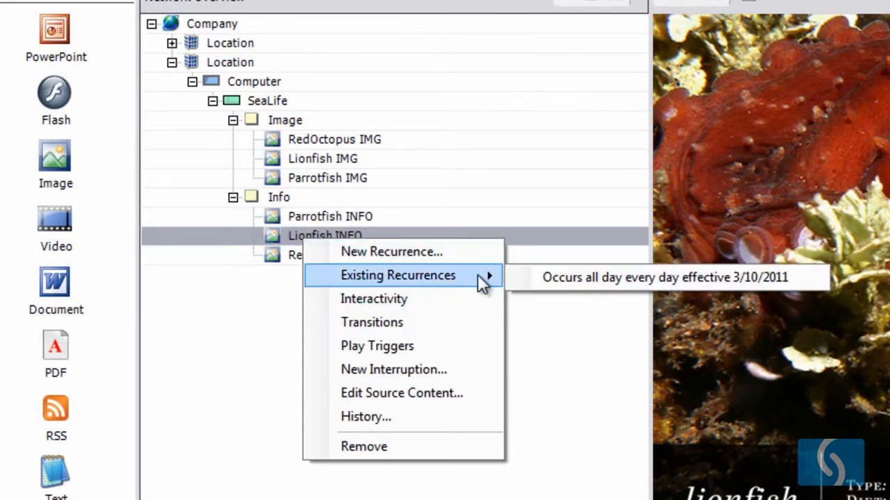
pyautogui.click(595, 281)
pyautogui.click(495, 436)
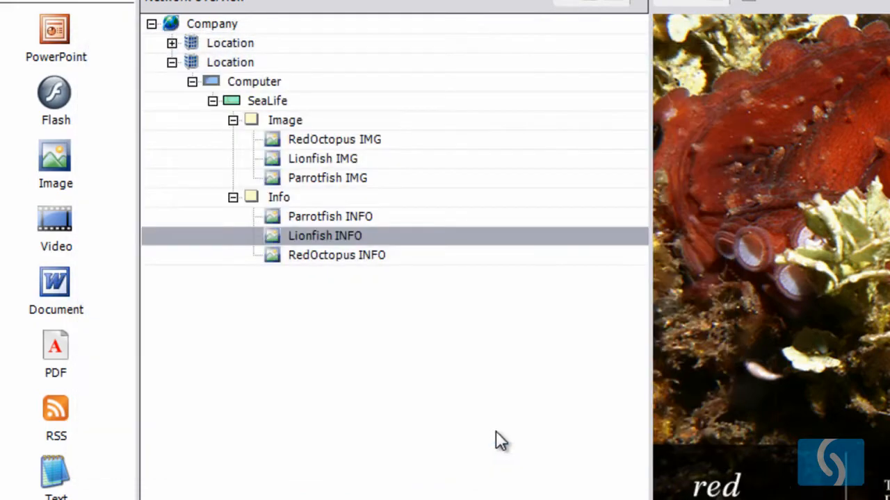
# Delete the existing all-day, every-day recurrence of RedOctopus INFO in the Info region.
pyautogui.click(339, 258)
pyautogui.rightClick(339, 258)
pyautogui.moveTo(526, 299)
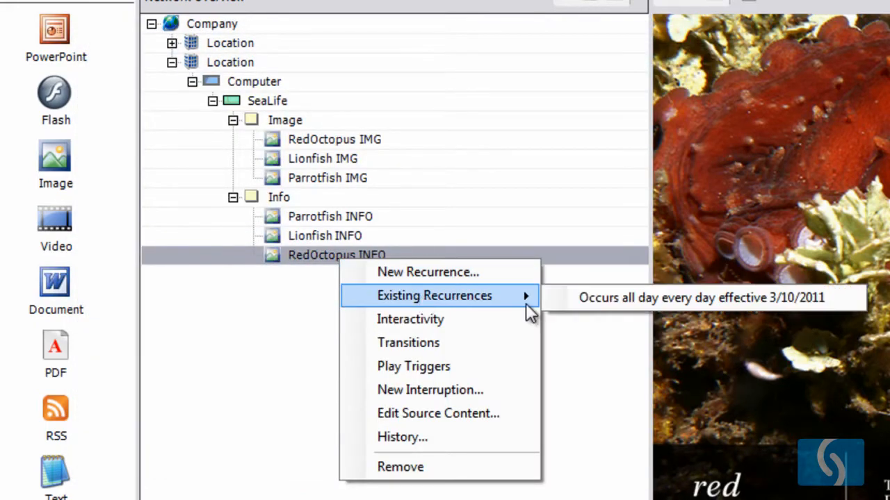
pyautogui.click(627, 300)
pyautogui.click(522, 460)
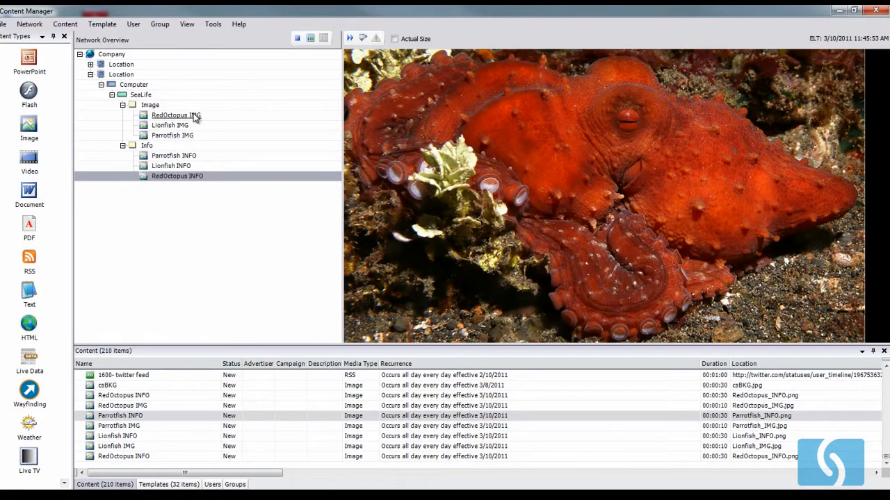
pyautogui.click(191, 116)
pyautogui.click(185, 127)
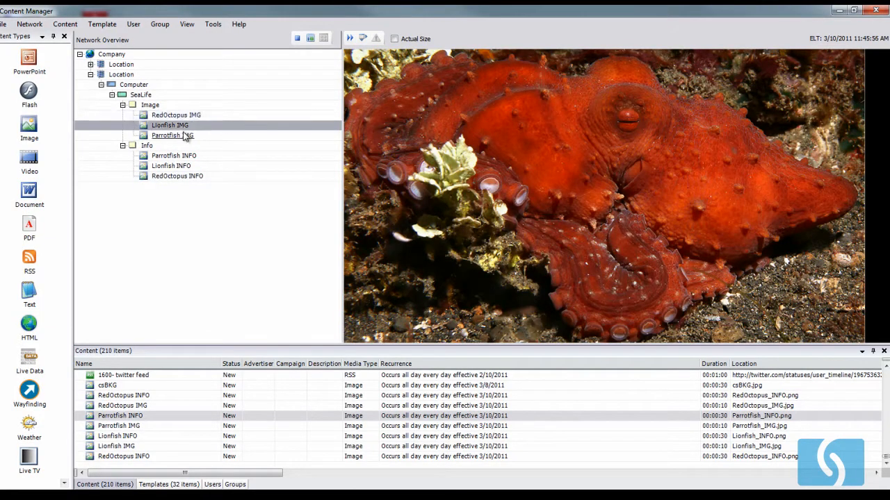
pyautogui.click(185, 136)
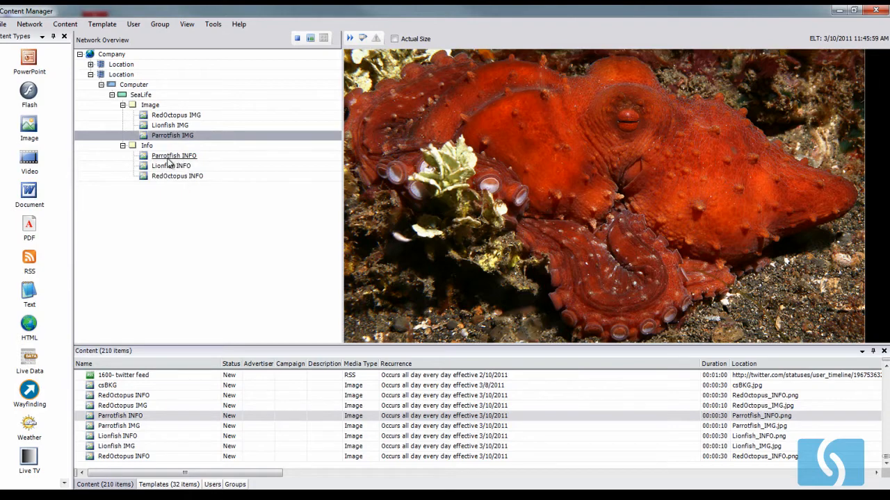
# Give RedOctopus IMG in the Image region a play trigger that plays RedOctopus INFO in the Info region of the SeaLife template.
pyautogui.click(174, 118)
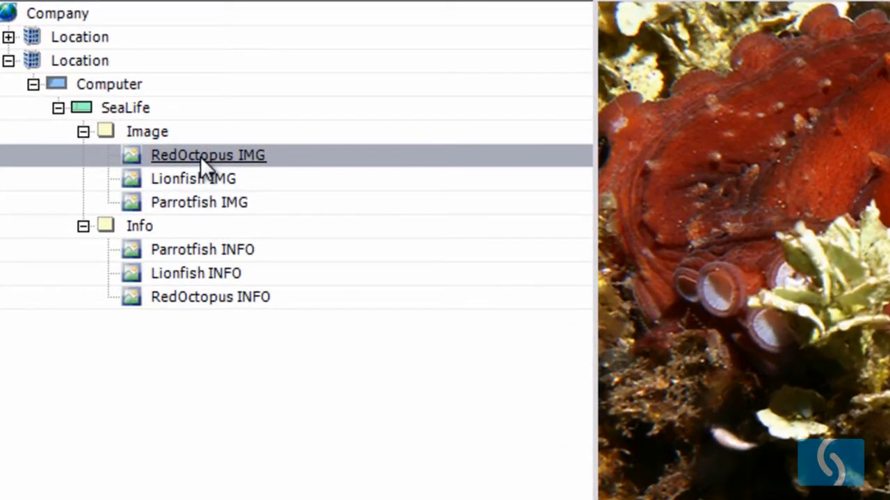
pyautogui.rightClick(200, 156)
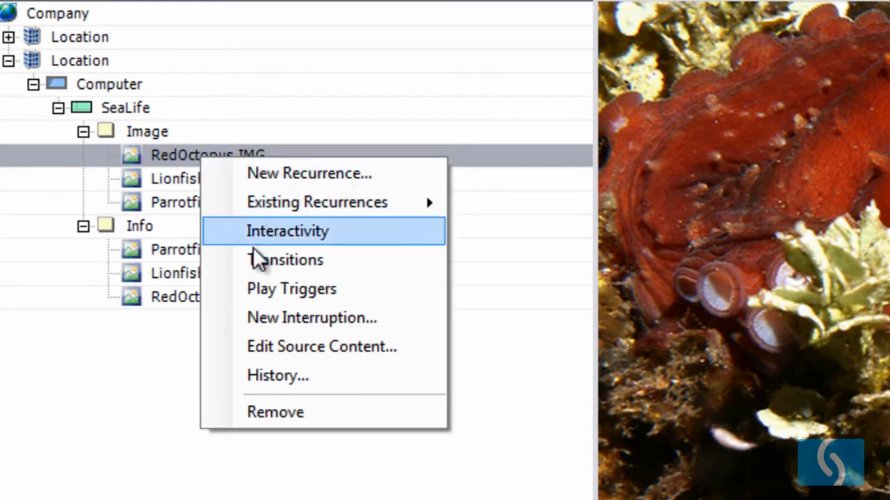
pyautogui.click(257, 295)
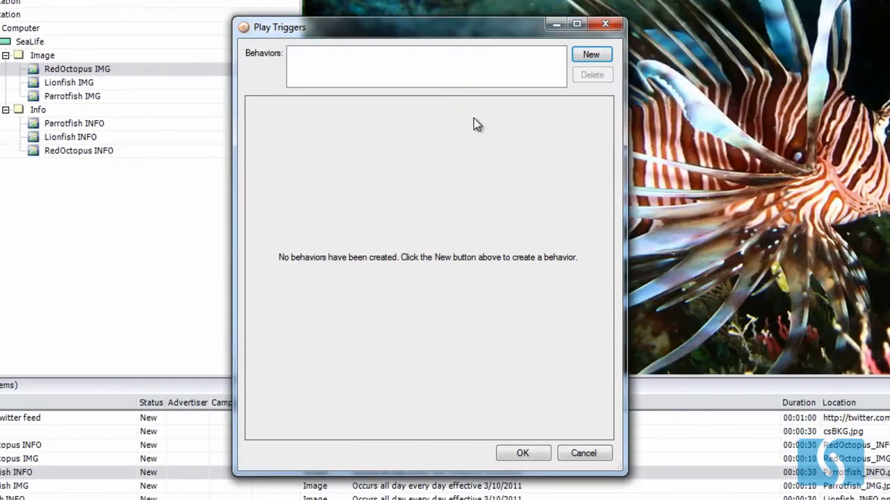
pyautogui.click(590, 58)
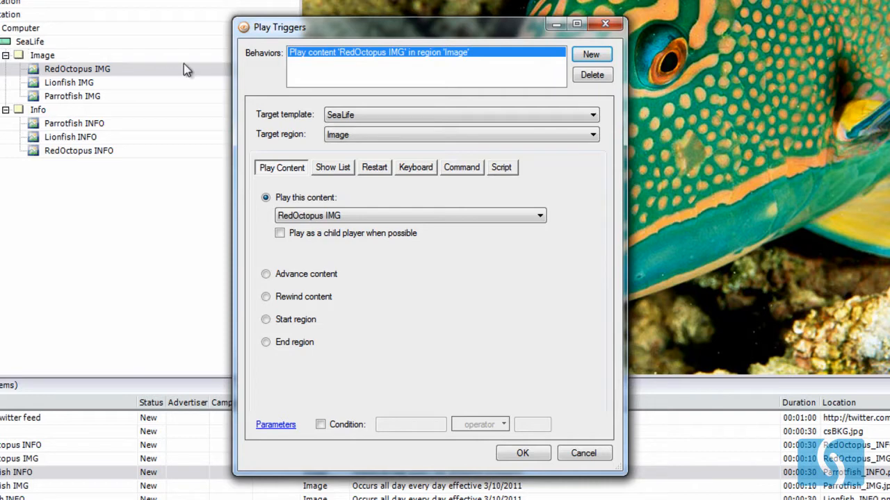
pyautogui.click(359, 141)
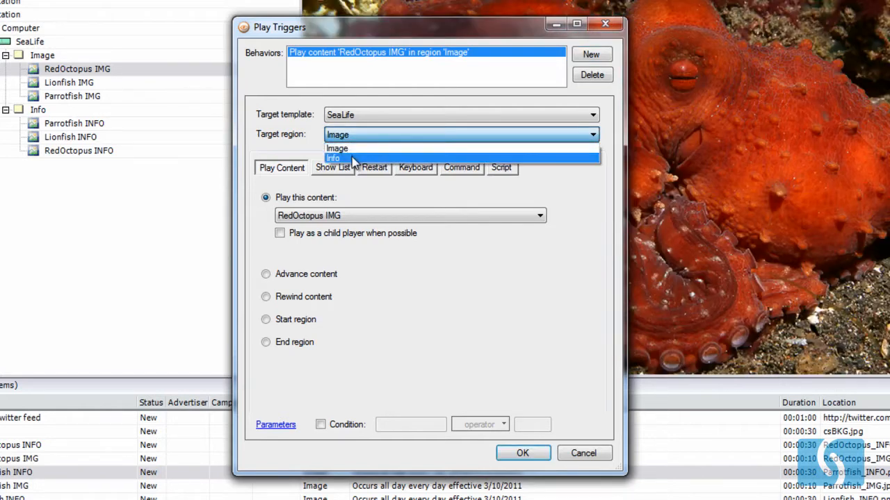
pyautogui.click(353, 160)
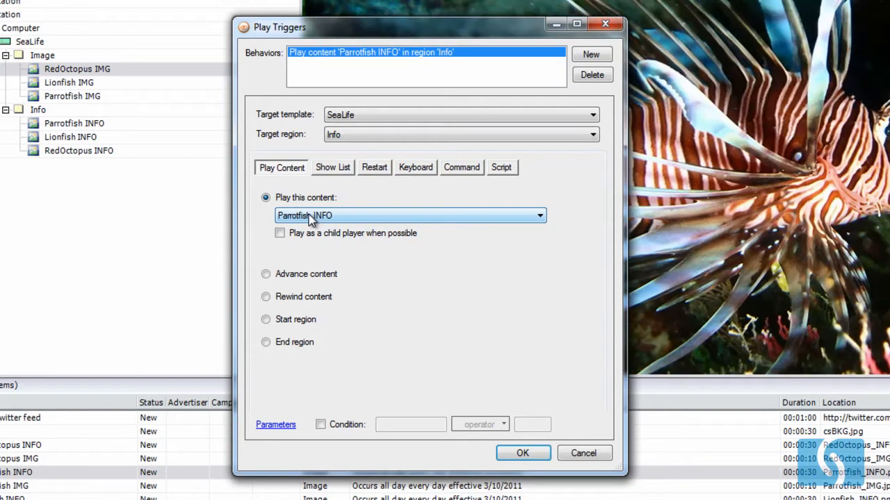
pyautogui.click(310, 218)
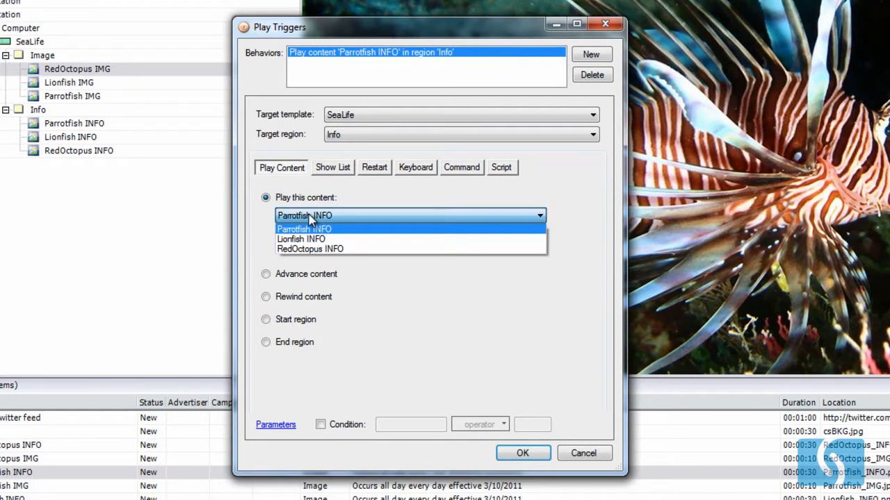
pyautogui.click(336, 250)
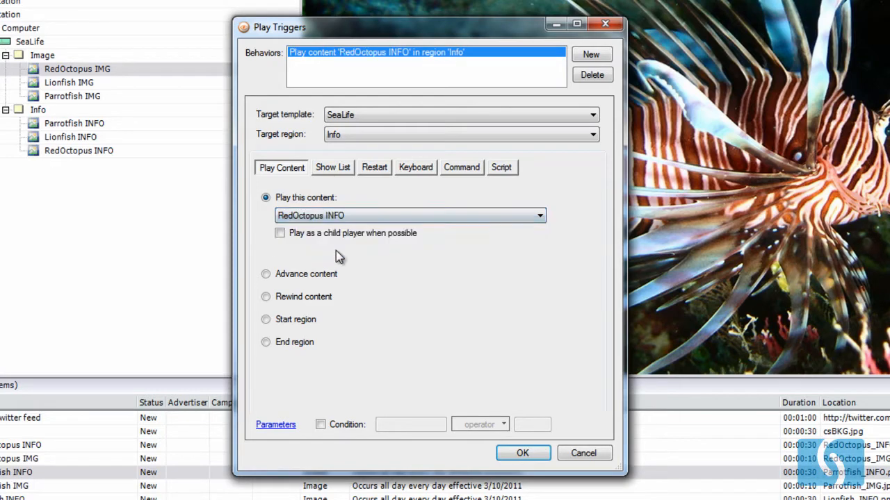
pyautogui.click(520, 456)
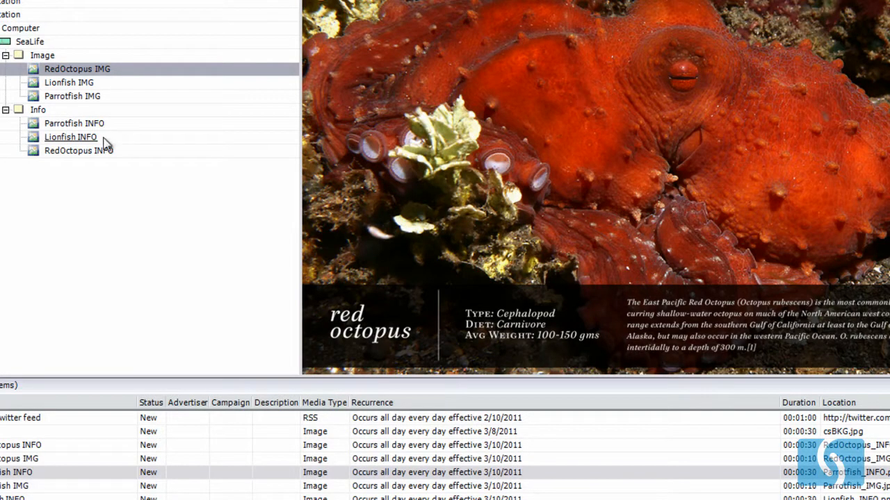
# Give Lionfish IMG in the Image region a play trigger that plays Lionfish INFO in the Info region of the SeaLife template.
pyautogui.click(52, 83)
pyautogui.rightClick(52, 87)
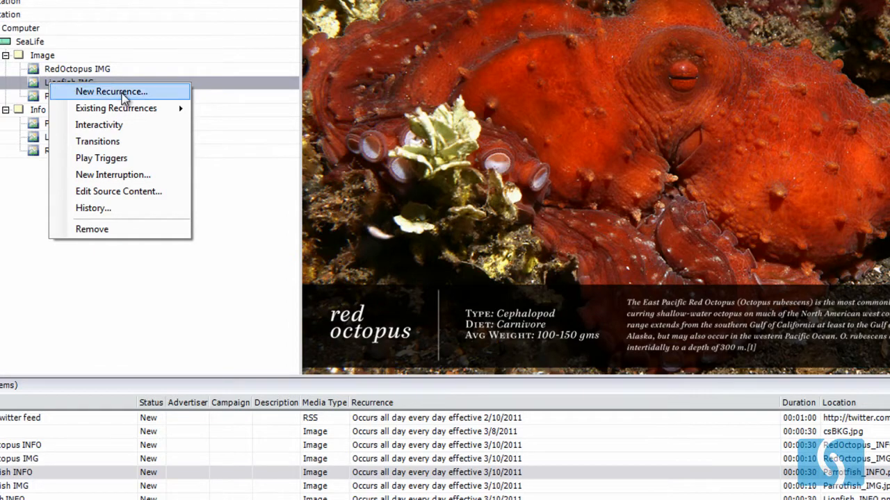
pyautogui.click(106, 161)
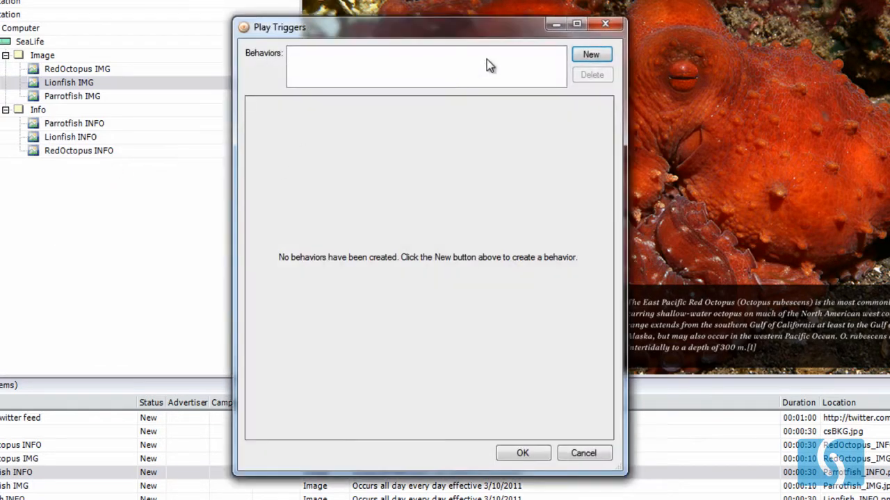
pyautogui.click(592, 55)
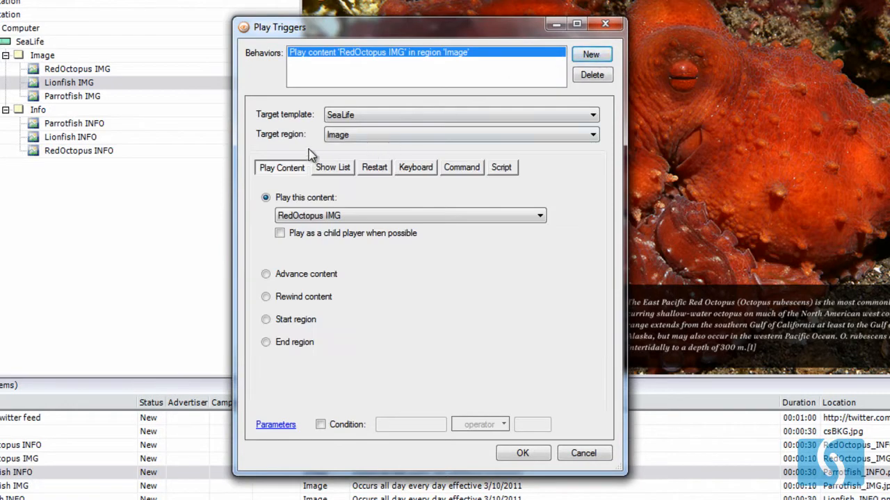
pyautogui.click(337, 134)
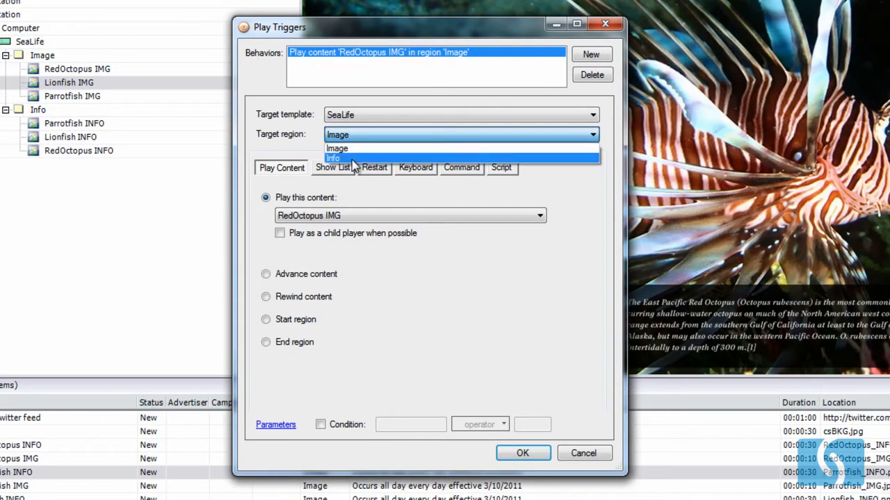
pyautogui.click(355, 159)
pyautogui.click(333, 217)
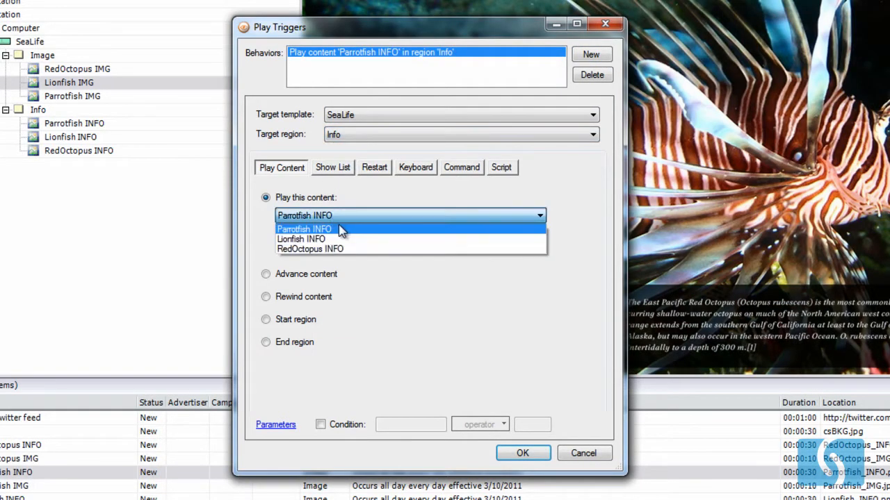
pyautogui.click(323, 239)
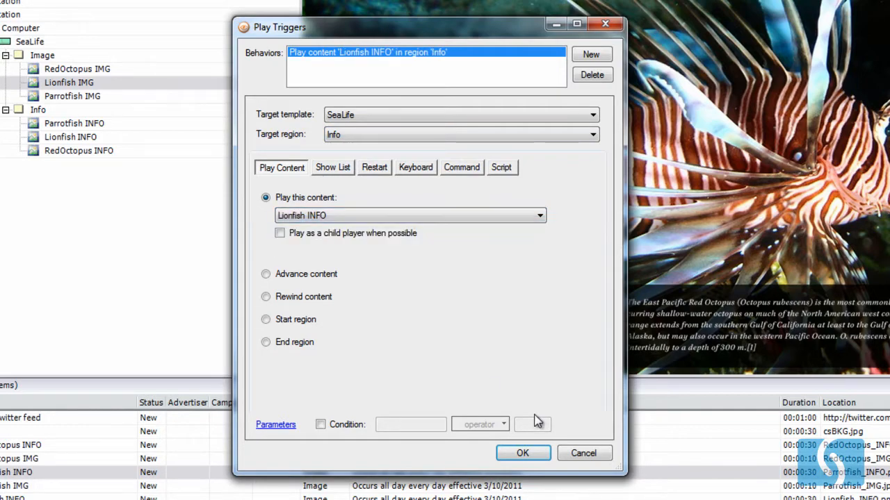
pyautogui.click(522, 453)
# Give Parrotfish IMG in the Image region a play trigger that plays Parrotfish INFO in the Info region of the SeaLife template.
pyautogui.click(93, 99)
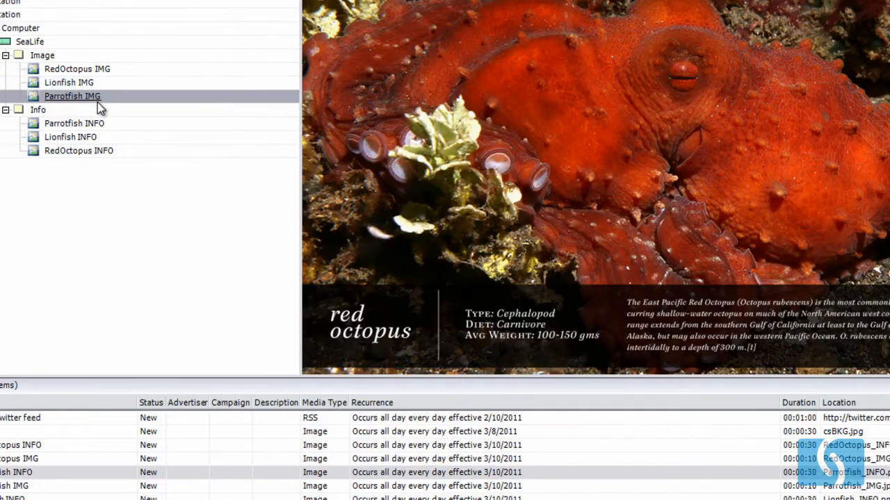
pyautogui.rightClick(93, 98)
pyautogui.click(143, 175)
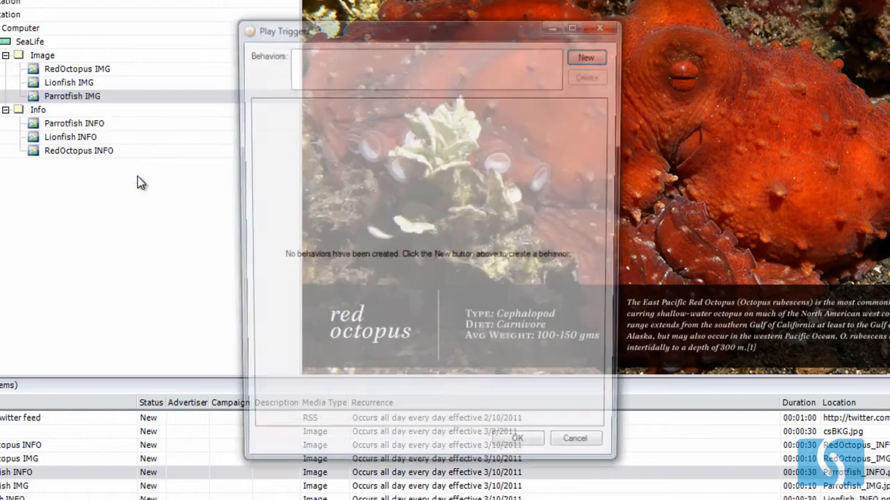
pyautogui.click(599, 57)
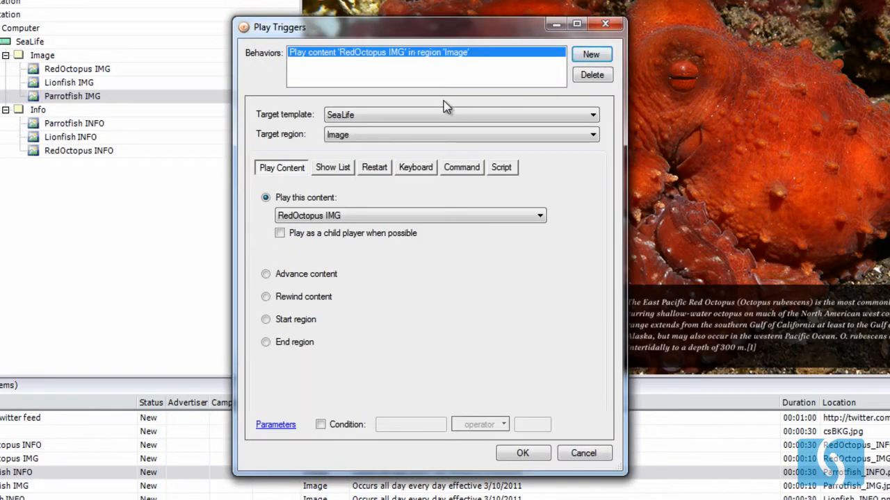
pyautogui.click(372, 136)
pyautogui.click(370, 156)
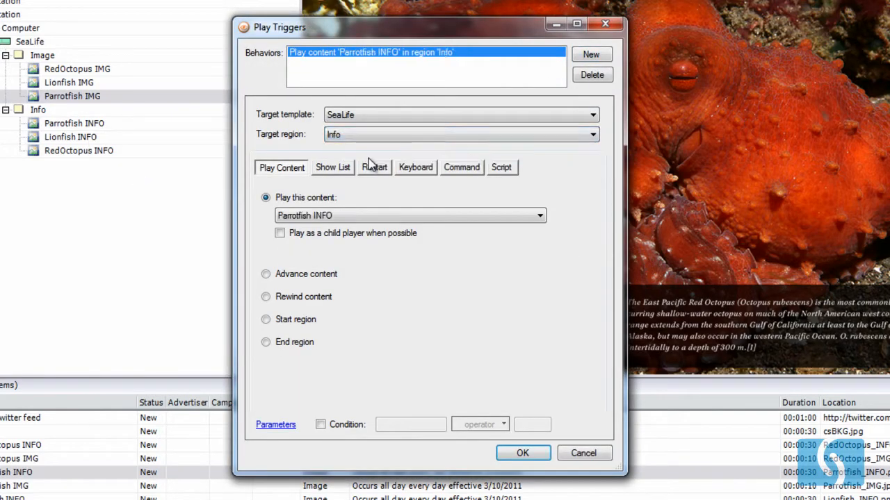
pyautogui.click(358, 215)
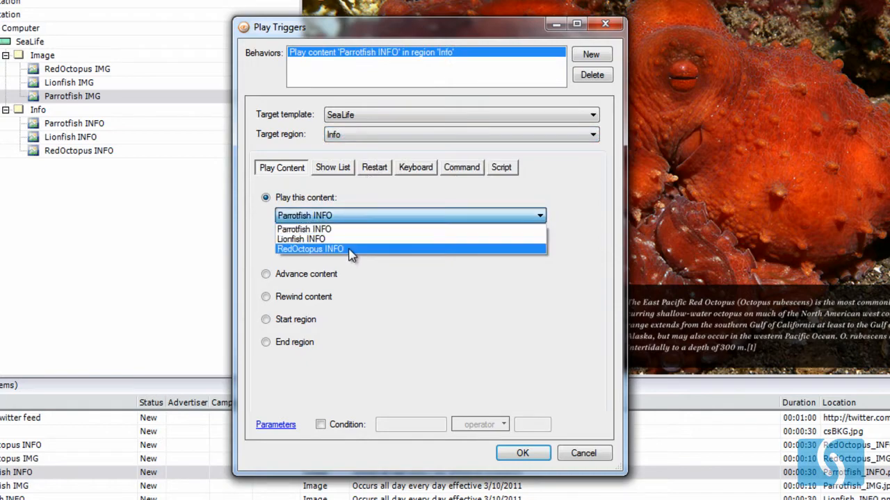
pyautogui.click(341, 229)
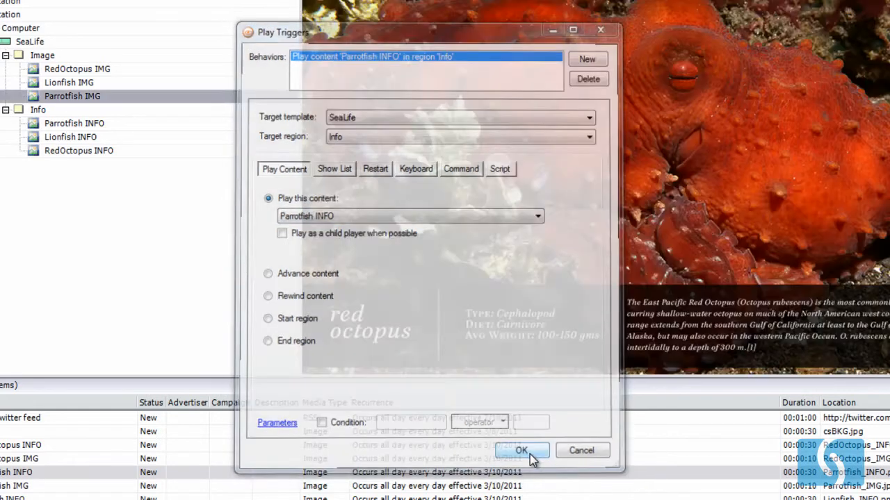
pyautogui.click(527, 454)
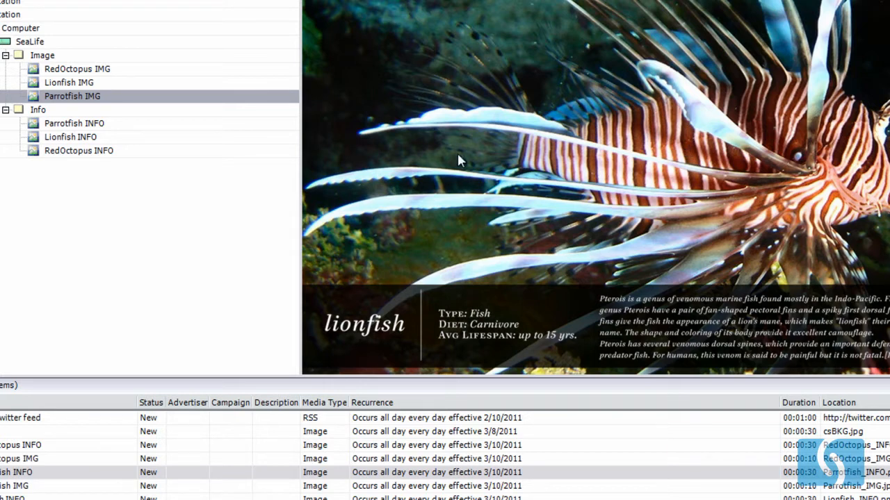
# Set the duration of the RedOctopus IMG source content to 00:00:05.
pyautogui.rightClick(80, 71)
pyautogui.click(80, 71)
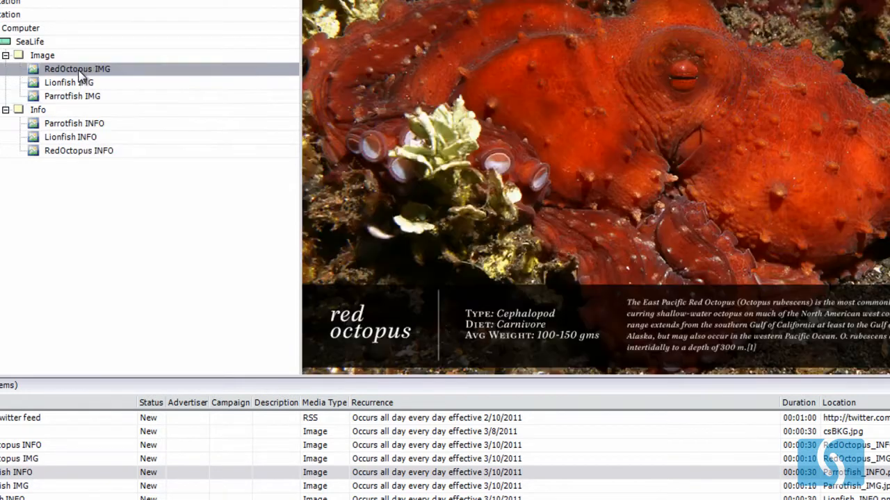
pyautogui.rightClick(81, 71)
pyautogui.click(200, 187)
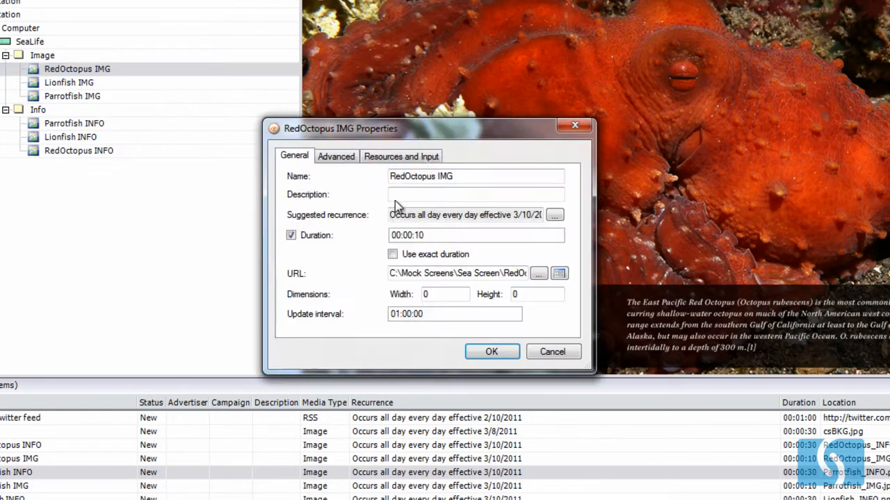
pyautogui.doubleClick(416, 235)
pyautogui.write('5')
pyautogui.press('BackSpace')
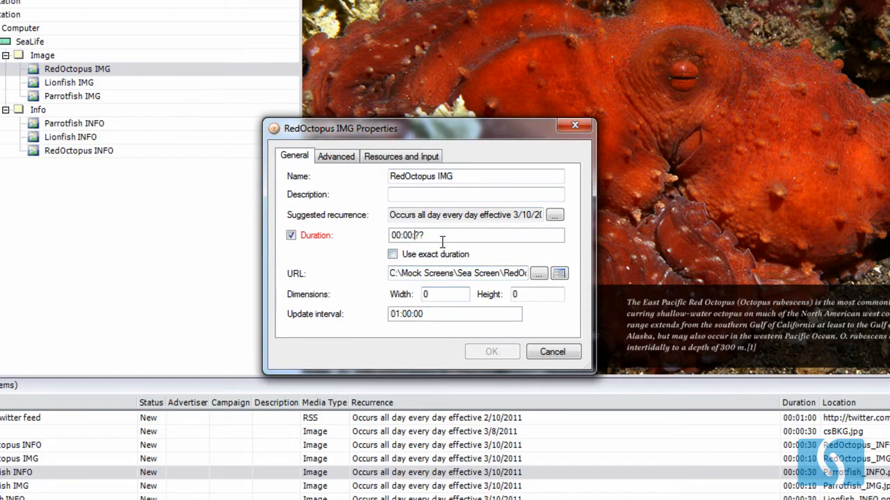
pyautogui.write('05')
pyautogui.click(484, 350)
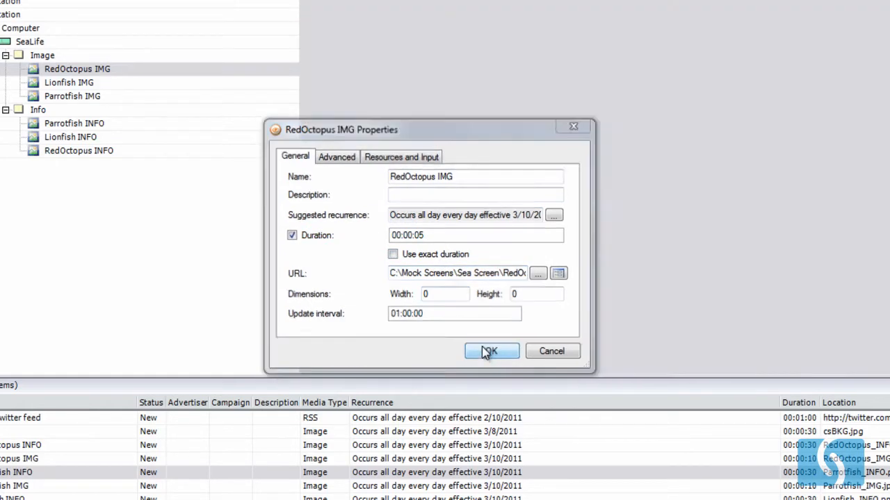
# Set the duration of the Lionfish IMG source content to 00:00:15.
pyautogui.rightClick(66, 84)
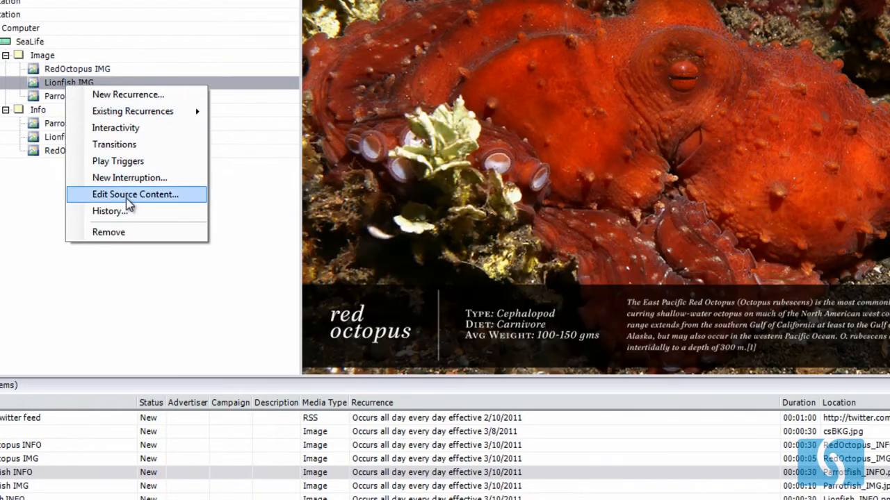
pyautogui.click(127, 198)
pyautogui.click(440, 237)
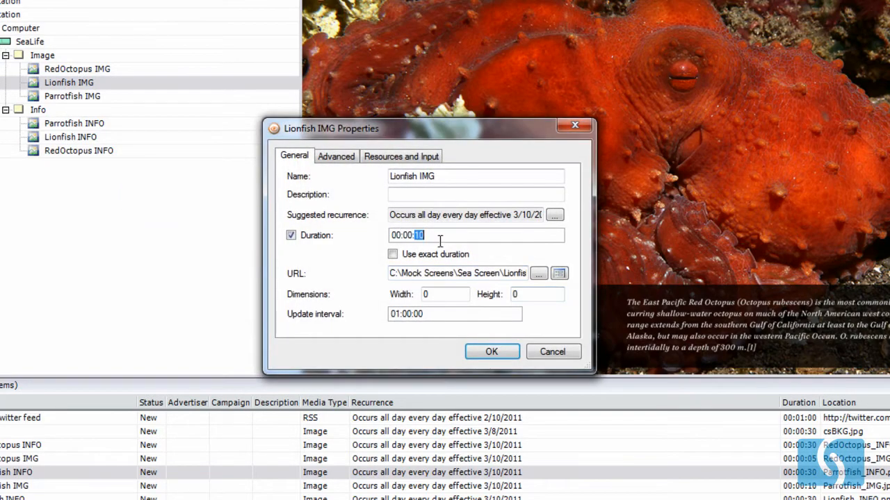
pyautogui.write('15')
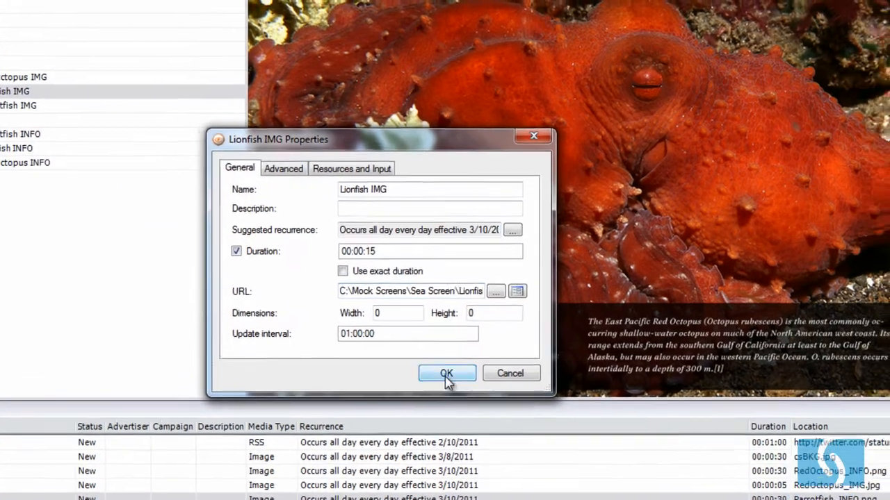
pyautogui.click(491, 352)
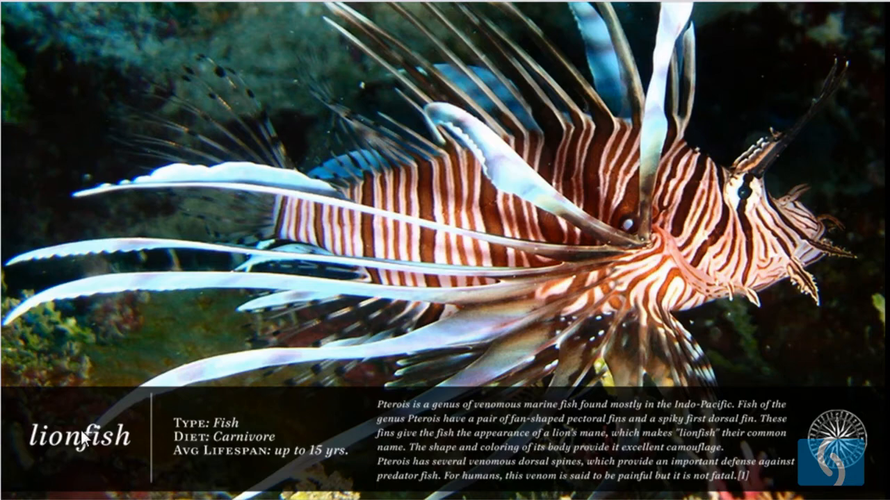
# Switch the preview to the template layout and restart playback of the SeaLife template to check the synchronised regions.
pyautogui.click(857, 430)
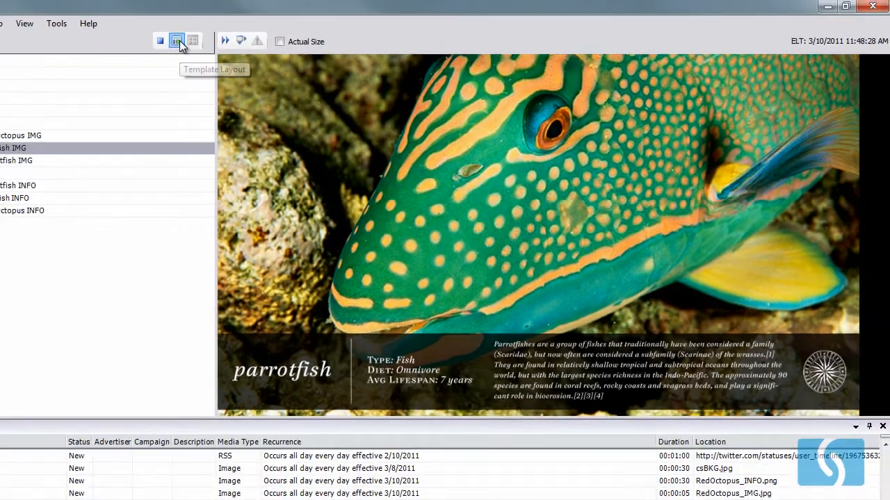
pyautogui.click(178, 41)
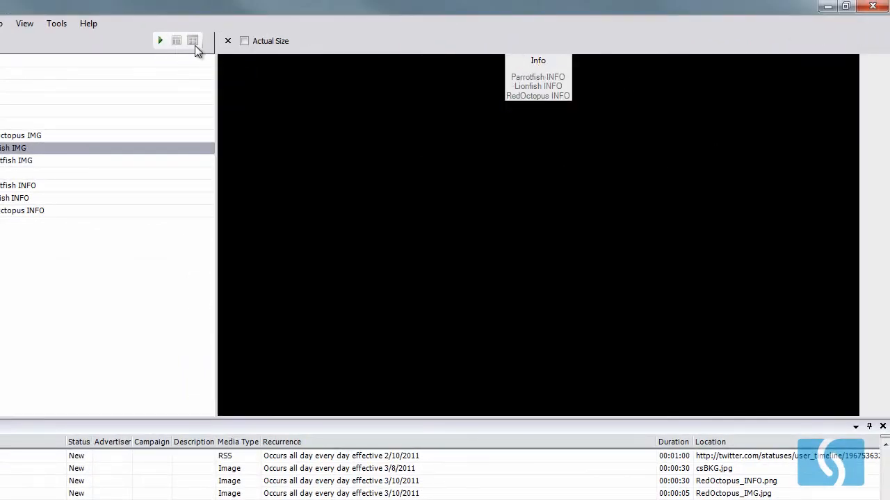
pyautogui.click(160, 41)
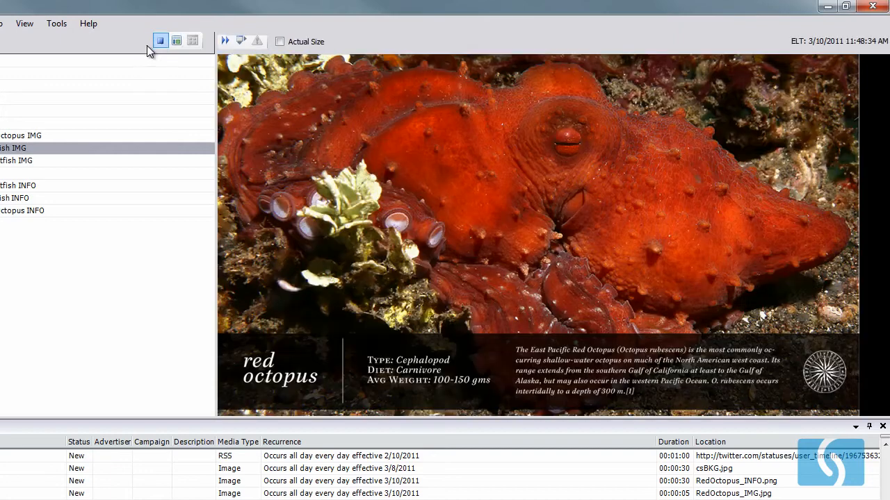